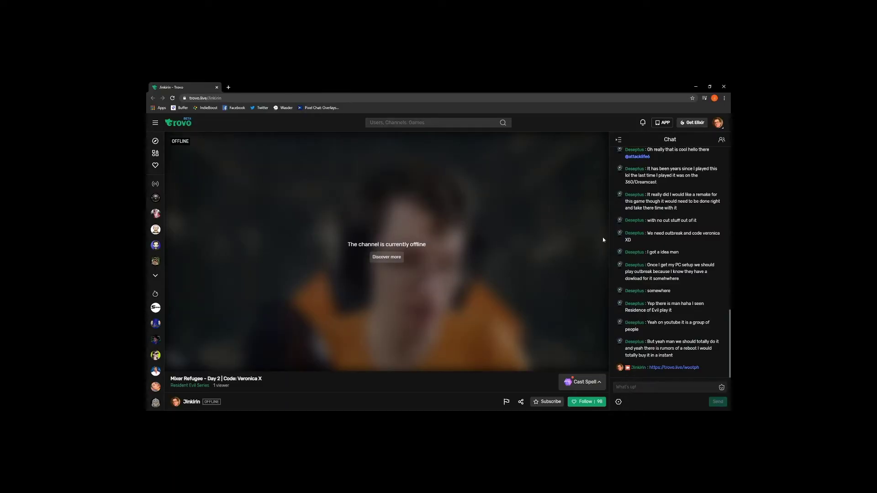
# Pop out the Trovo chat, copy its URL, then close the pop-out and minimize Chrome.
pyautogui.click(619, 402)
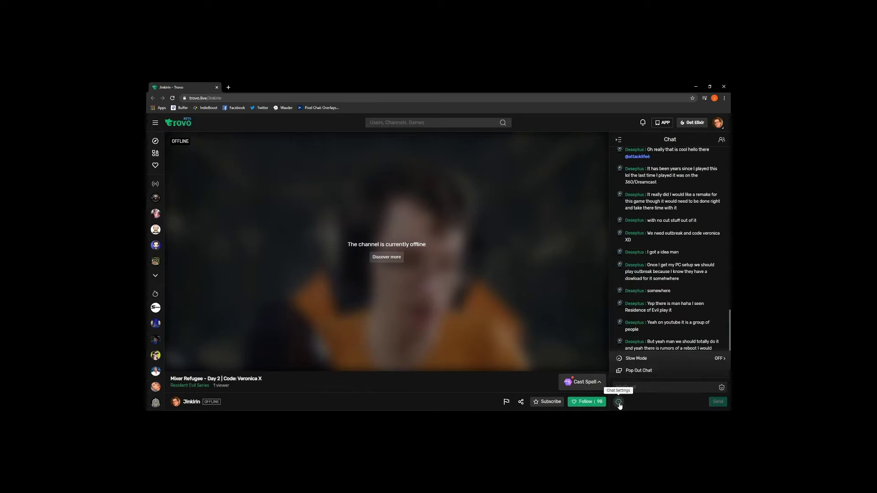
pyautogui.click(638, 371)
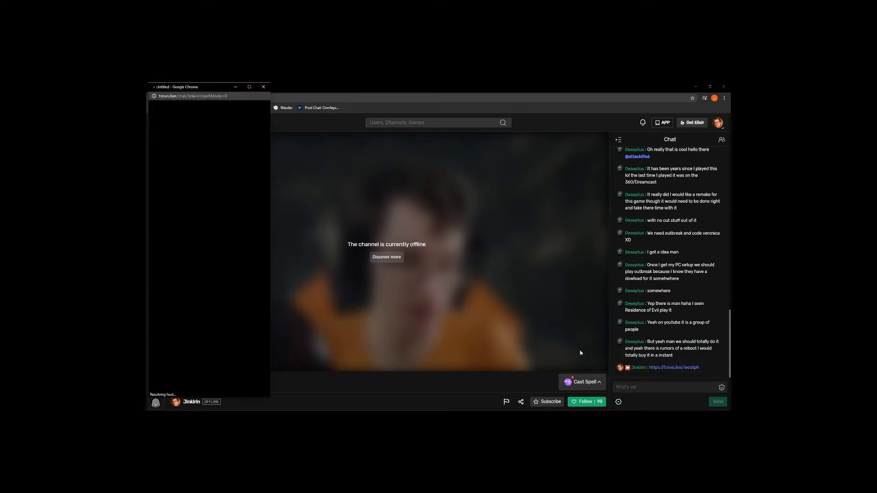
pyautogui.click(232, 96)
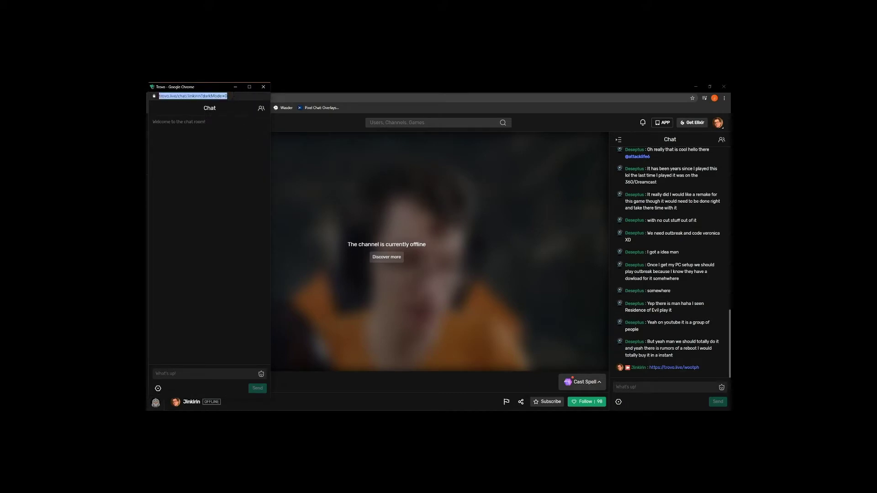
pyautogui.click(264, 87)
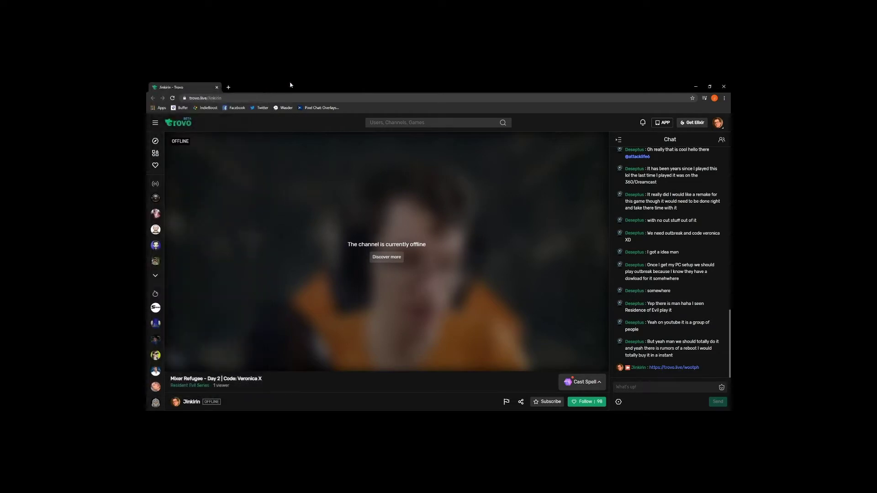
pyautogui.click(695, 87)
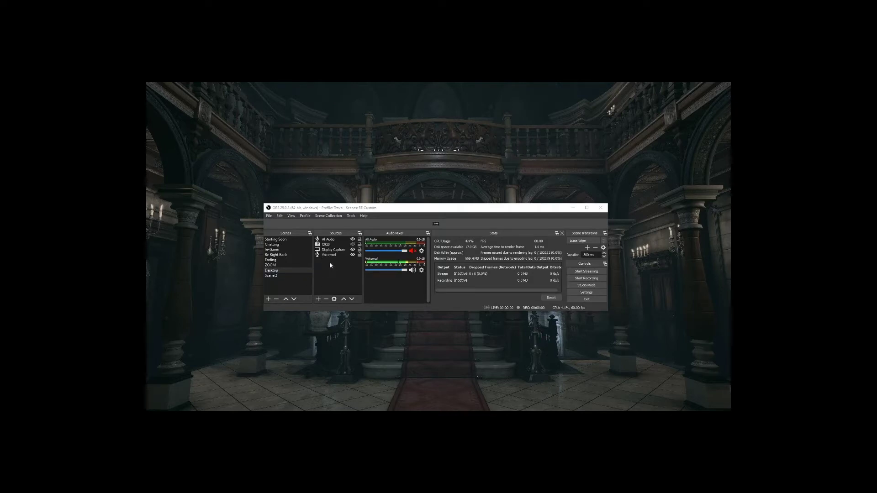
# Add a new Browser source named 'Trovo' to the scene.
pyautogui.click(318, 300)
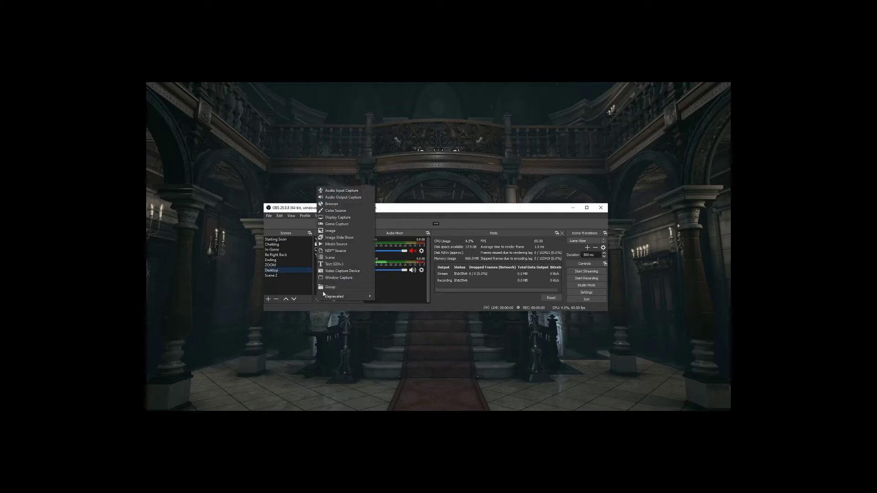
pyautogui.click(344, 207)
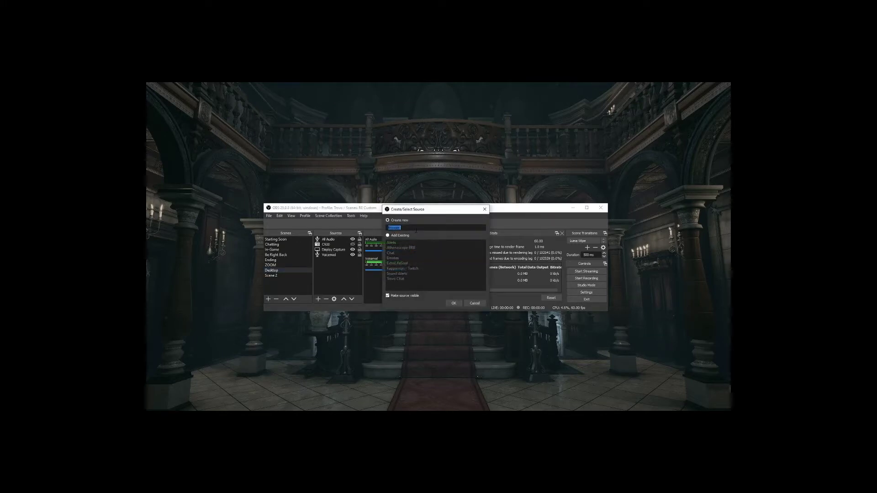
pyautogui.write('TrovoOverlay')
pyautogui.press('Return')
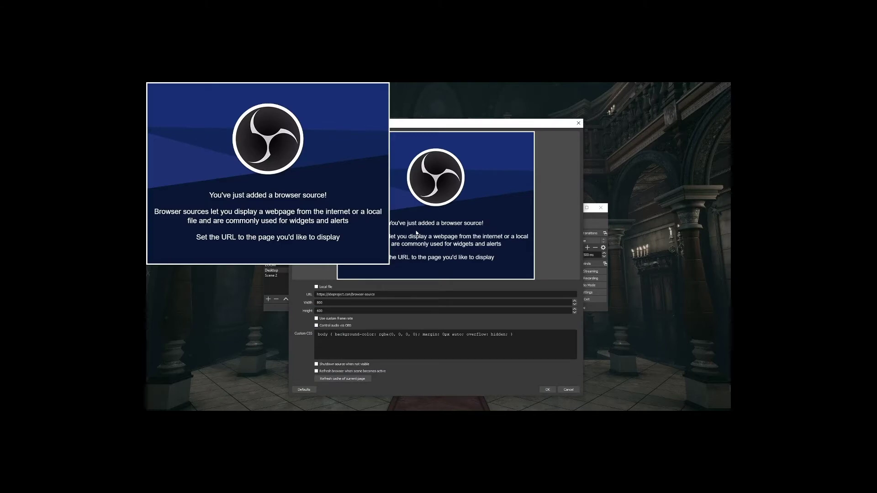
# Point the browser source at the pasted Trovo chat URL, sized 600 wide by 800 high.
pyautogui.hotkey('ctrl', 'a')
pyautogui.write('https://trovo.live/chat/3inkrin?darkMode=0')
pyautogui.press('Tab')
pyautogui.write('6')
pyautogui.press('Tab')
pyautogui.write('8')
pyautogui.click(548, 390)
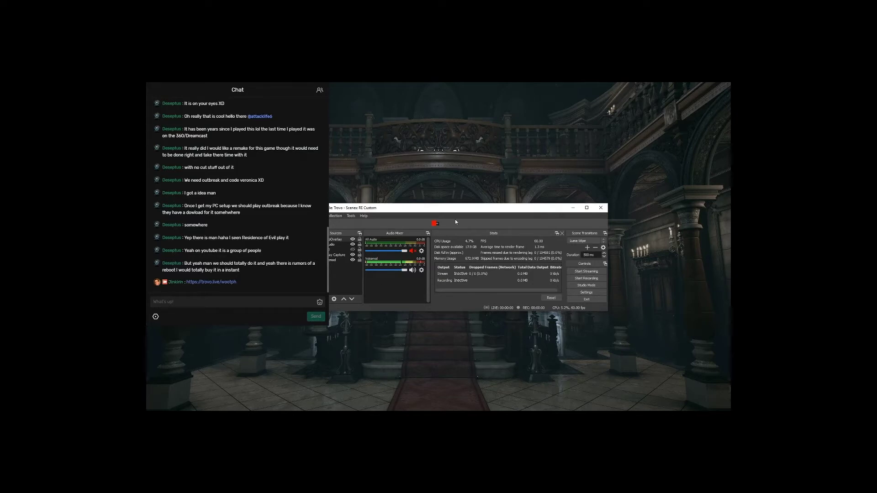
# Open the TrovoOverlay source's filters and add a Crop/Pad effect filter.
pyautogui.moveTo(454, 211); pyautogui.dragTo(537, 247)
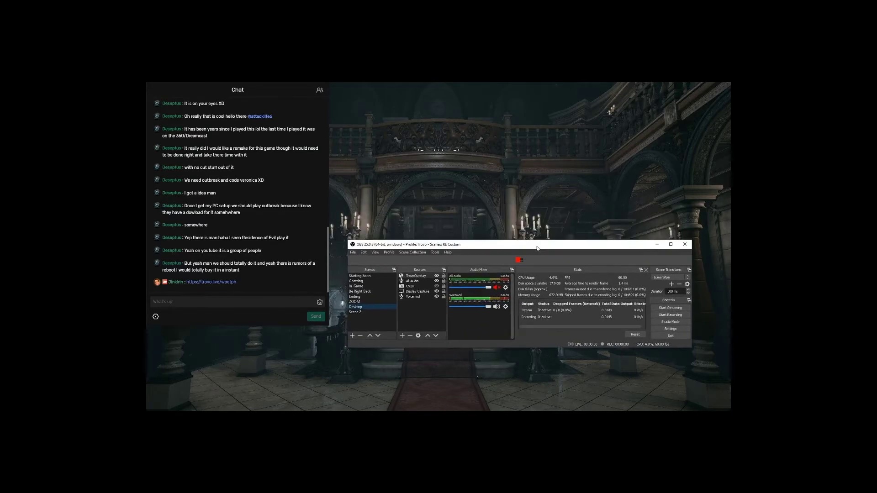
pyautogui.rightClick(416, 277)
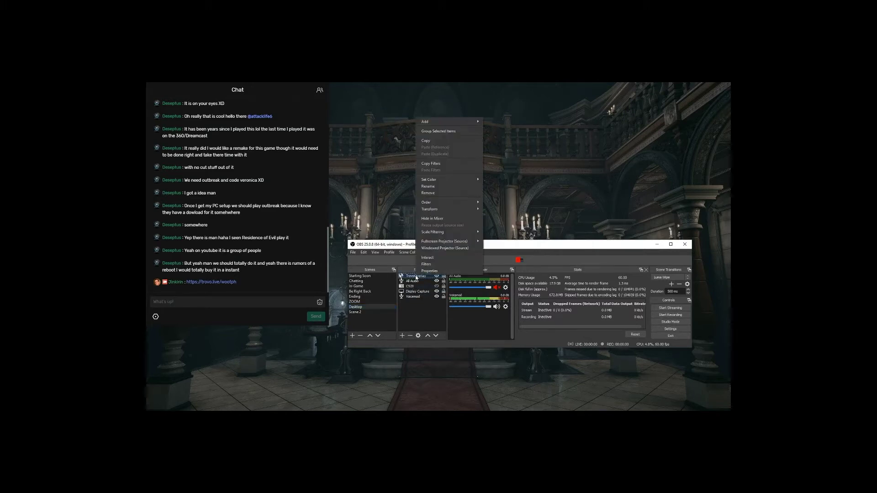
pyautogui.click(429, 265)
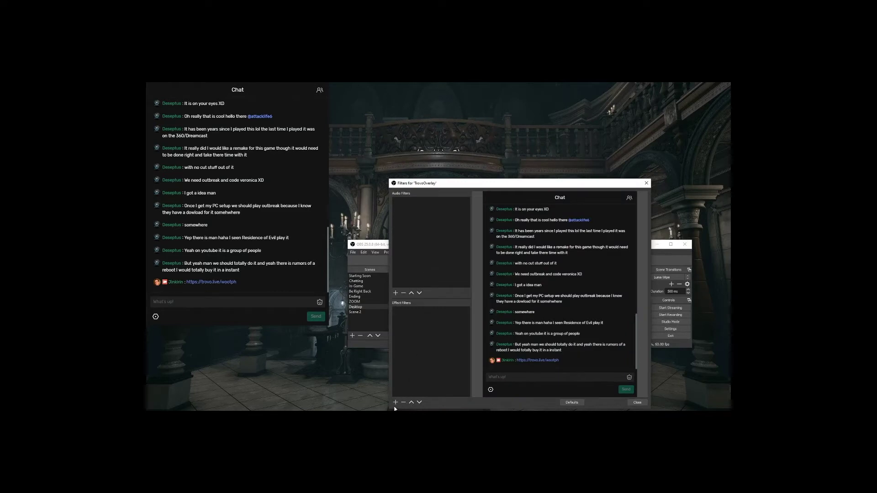
pyautogui.click(395, 403)
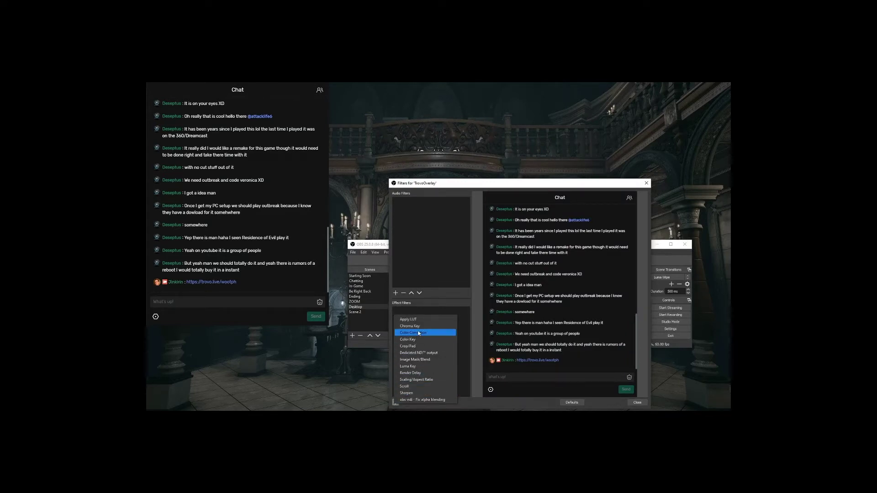
pyautogui.click(417, 346)
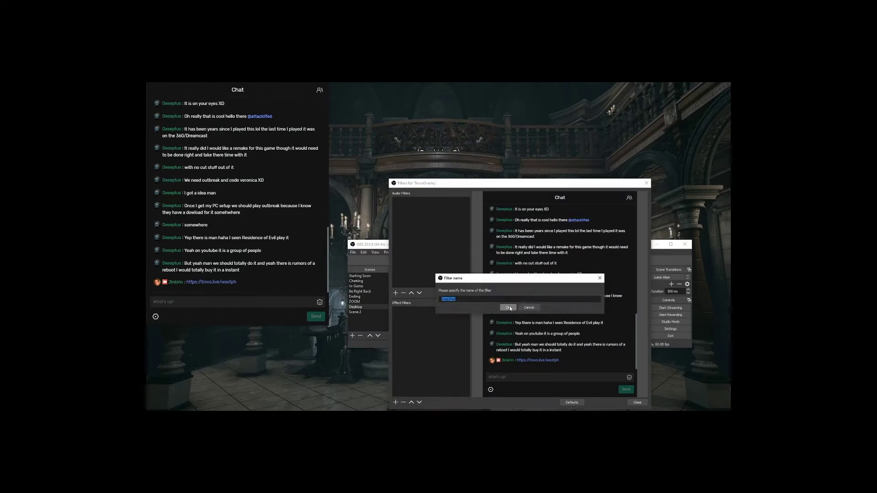
pyautogui.click(507, 308)
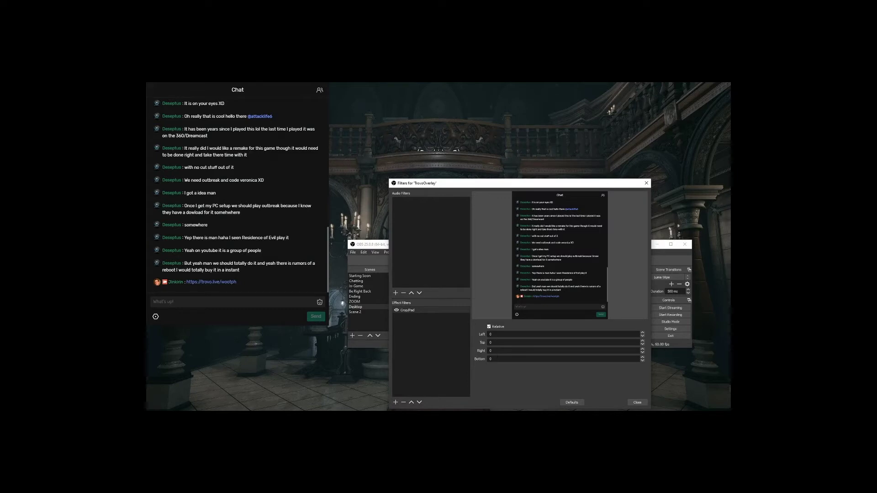
# Set the Crop/Pad filter to crop 120 at the bottom and 50 at the top.
pyautogui.write('120')
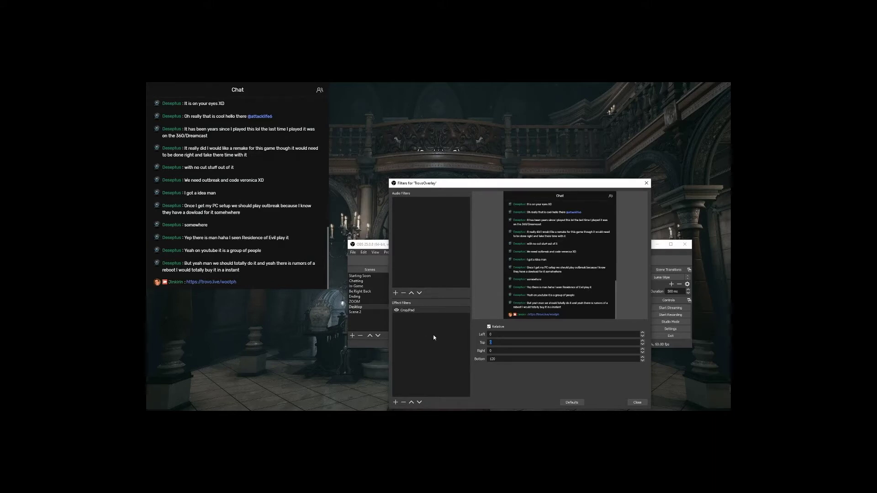
pyautogui.write('25')
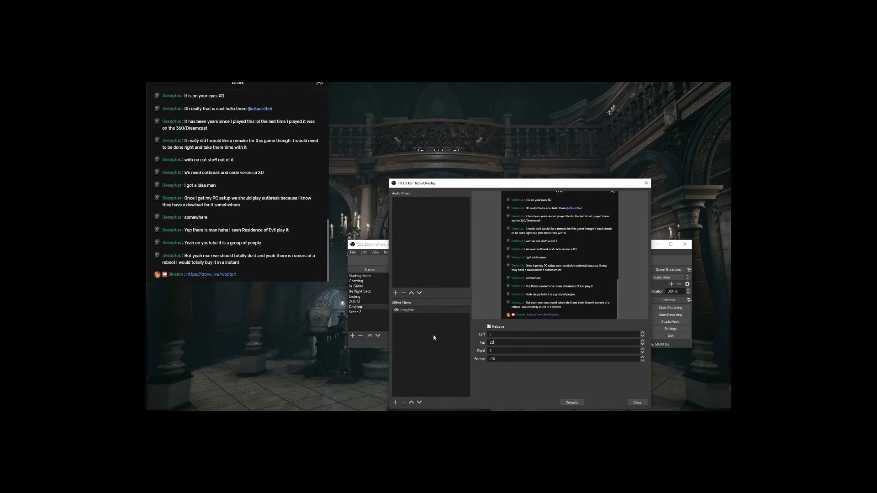
pyautogui.press('BackSpace')
pyautogui.press('BackSpace')
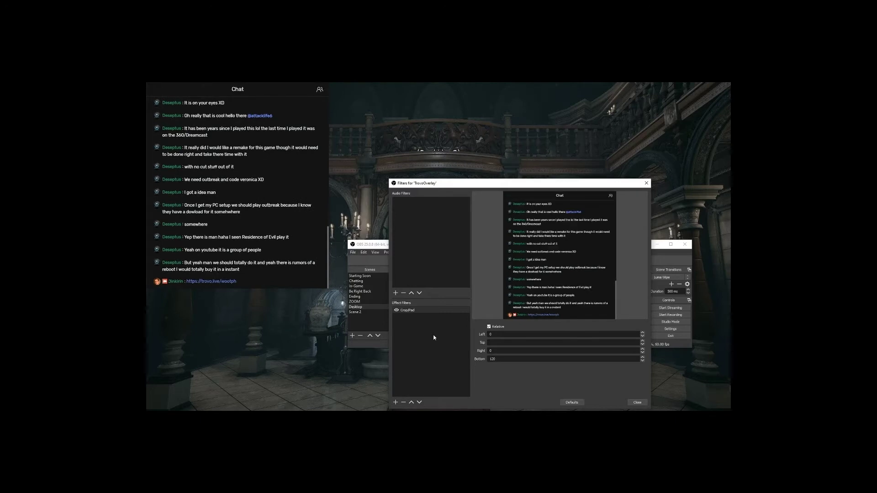
pyautogui.write('50')
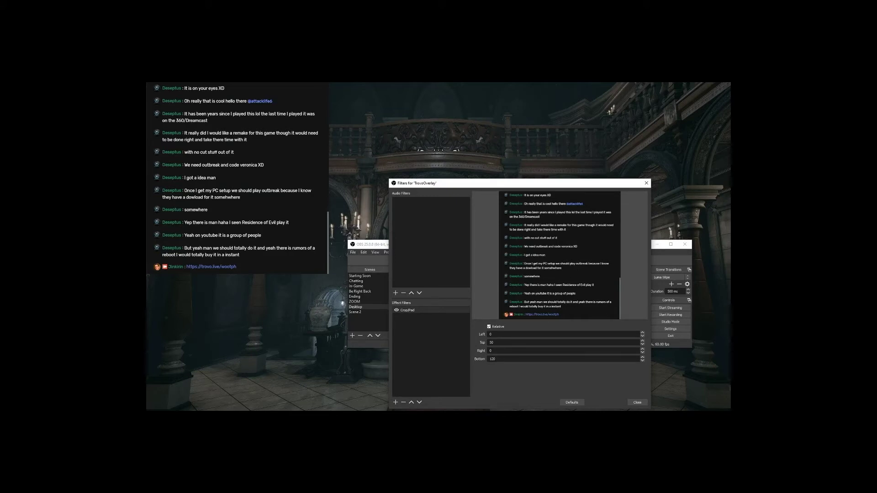
pyautogui.click(643, 341)
pyautogui.click(643, 341)
pyautogui.click(643, 340)
pyautogui.click(643, 340)
pyautogui.click(642, 341)
pyautogui.click(643, 341)
pyautogui.click(643, 341)
pyautogui.click(643, 340)
pyautogui.click(642, 340)
pyautogui.click(643, 341)
pyautogui.click(642, 341)
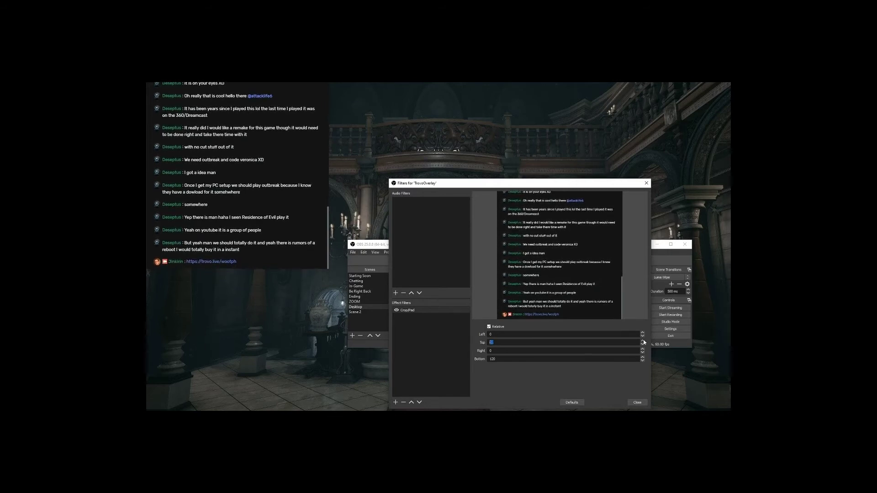
pyautogui.write('50')
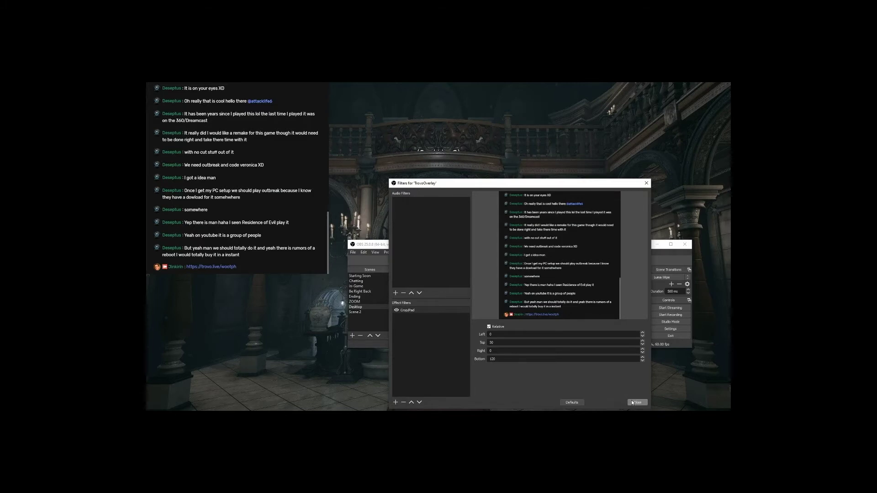
# Add a Chroma Key effect filter and switch its Key Color Type to Custom.
pyautogui.click(395, 402)
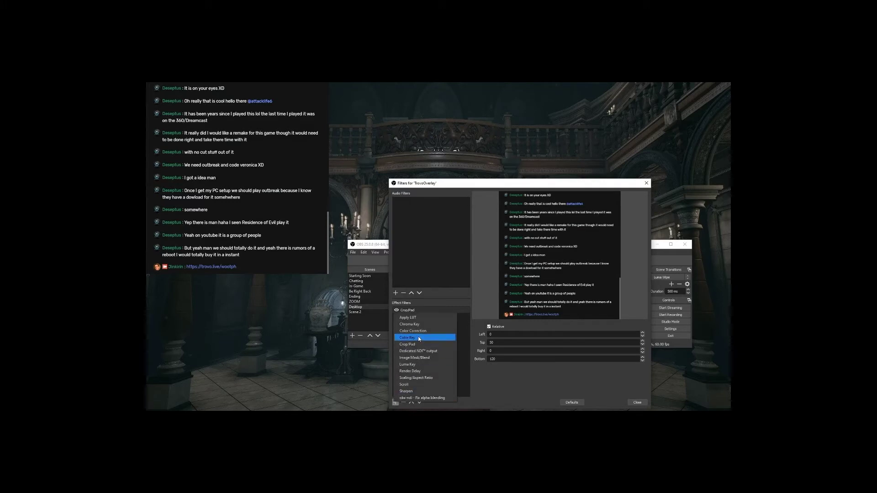
pyautogui.click(419, 325)
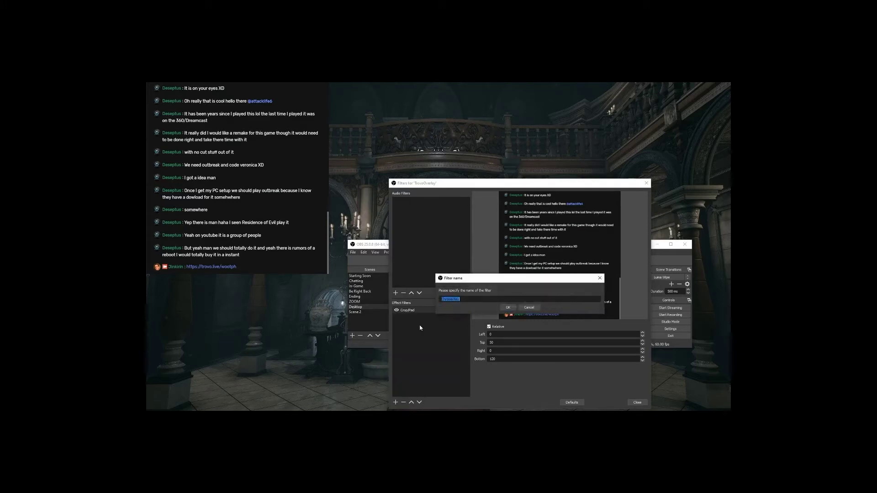
pyautogui.click(507, 308)
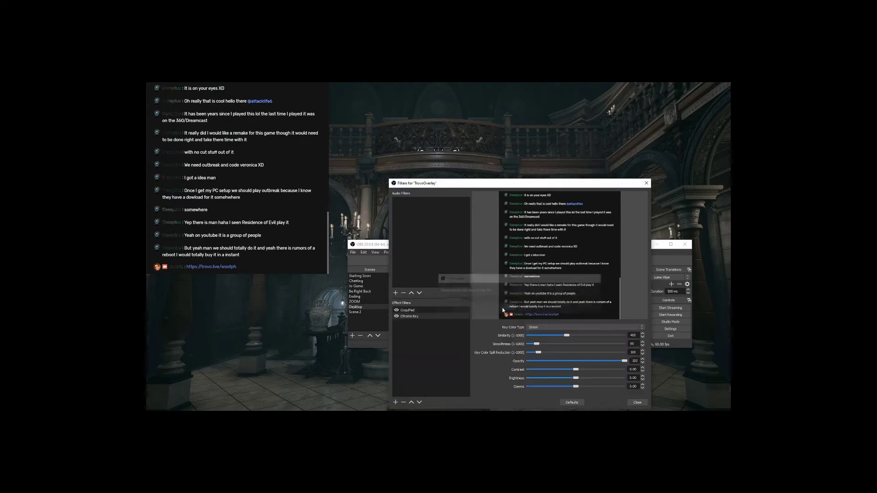
pyautogui.click(548, 326)
pyautogui.click(543, 344)
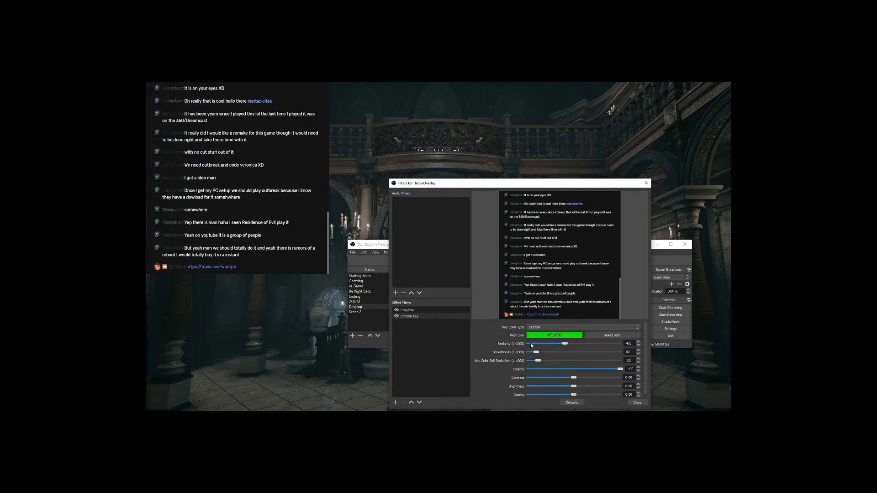
pyautogui.moveTo(544, 183); pyautogui.dragTo(361, 165)
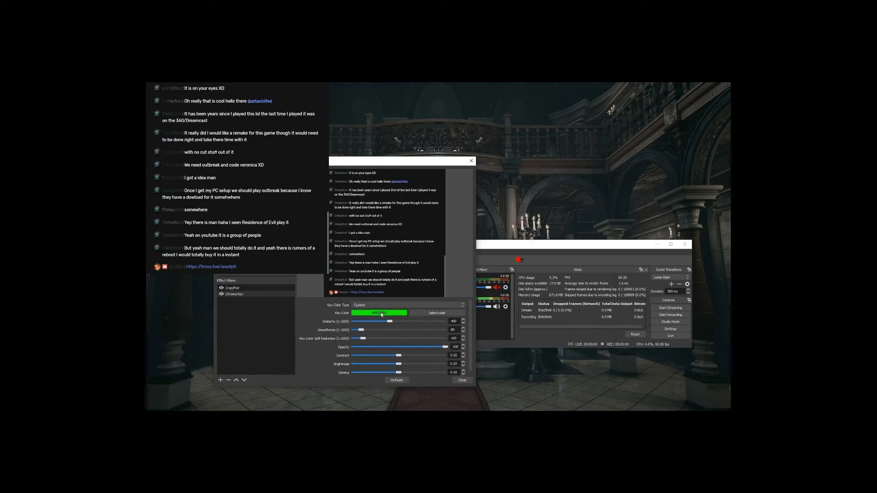
# Sample the chat's dark background from screen, #141414, as the key colour.
pyautogui.click(430, 313)
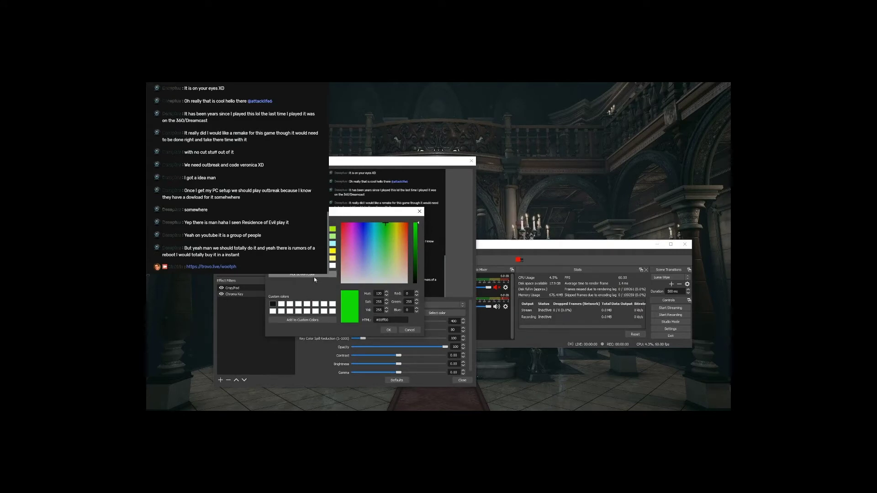
pyautogui.click(315, 274)
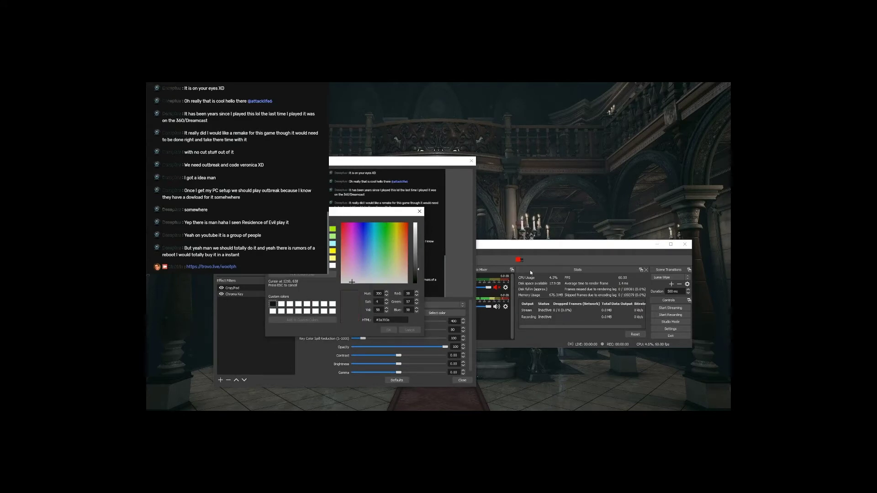
pyautogui.click(275, 304)
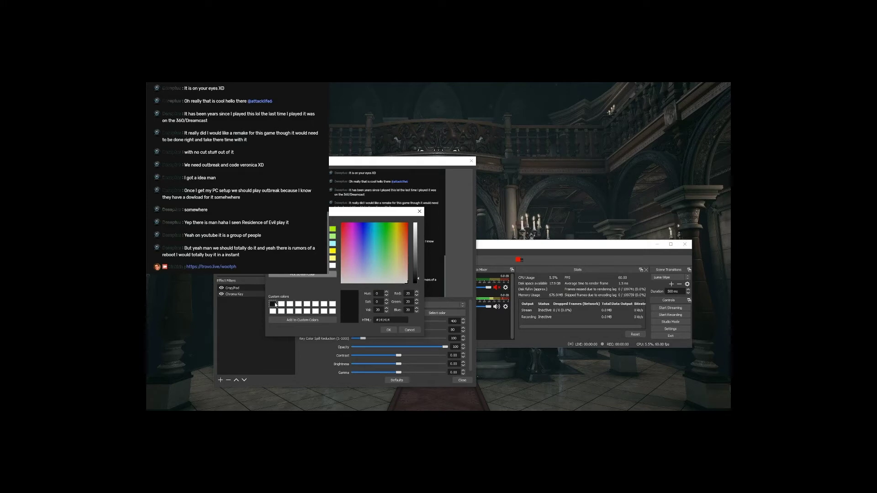
pyautogui.click(389, 331)
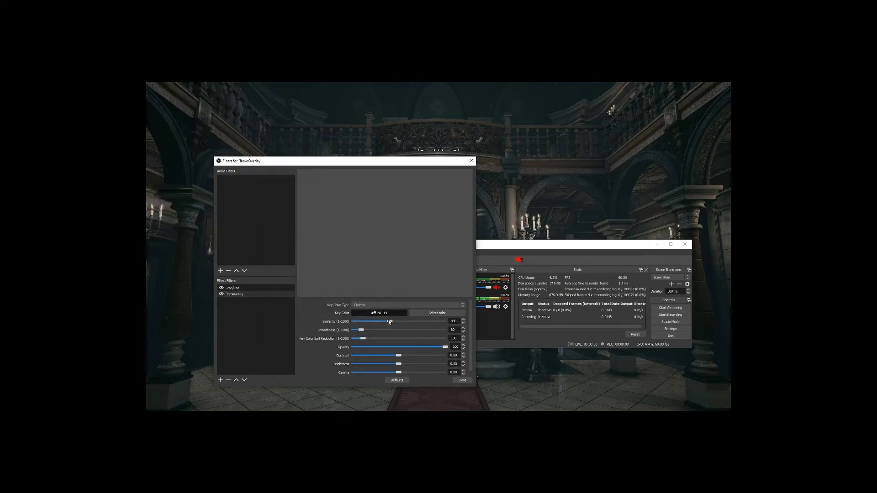
# Drag similarity to 1, set smoothness to 2 and spill reduction to 1, then close Filters.
pyautogui.moveTo(389, 322); pyautogui.dragTo(297, 313)
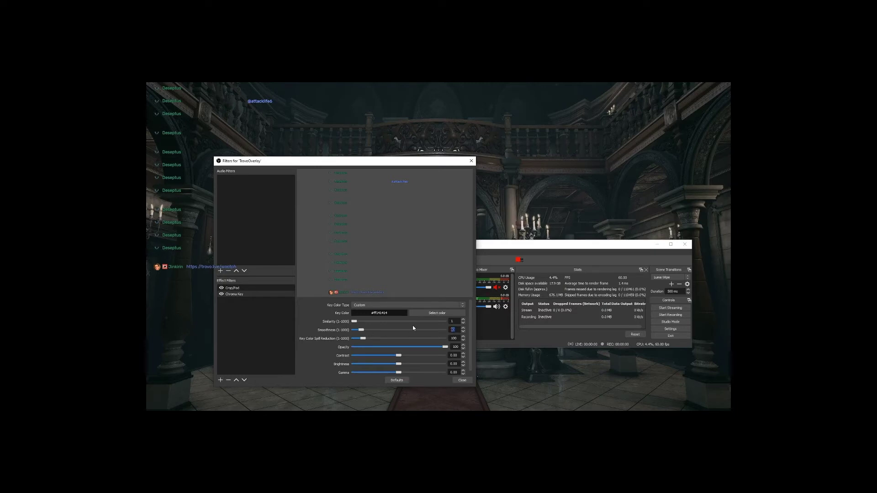
pyautogui.write('2')
pyautogui.click(458, 322)
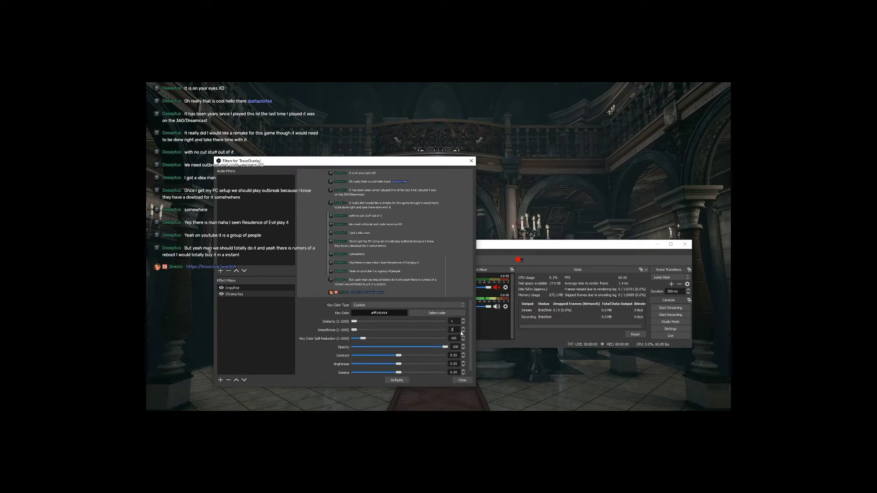
pyautogui.click(463, 331)
pyautogui.click(463, 328)
pyautogui.moveTo(363, 340); pyautogui.dragTo(302, 337)
pyautogui.click(462, 381)
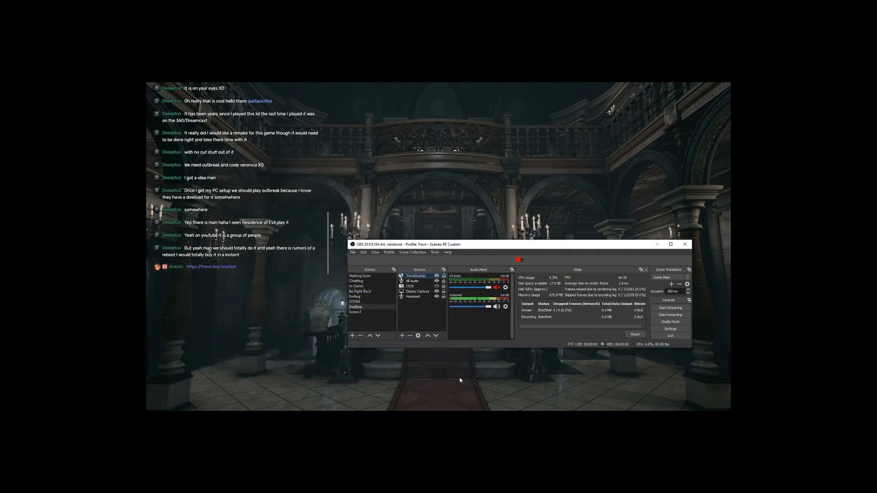